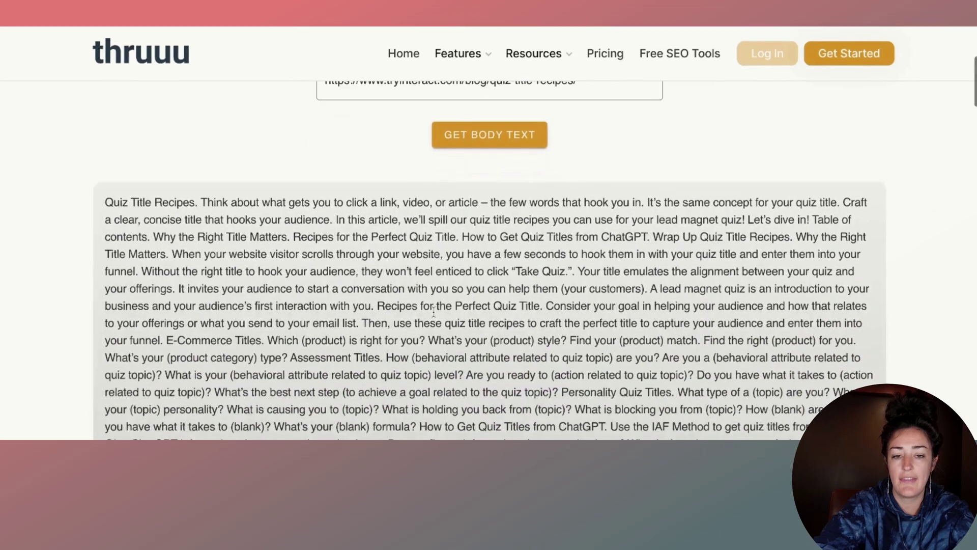
Step: Copy the quiz-title blog post's extracted body text from thruuu's Website Text Extractor
scroll(489, 254, down, 10)
scroll(489, 260, down, 1)
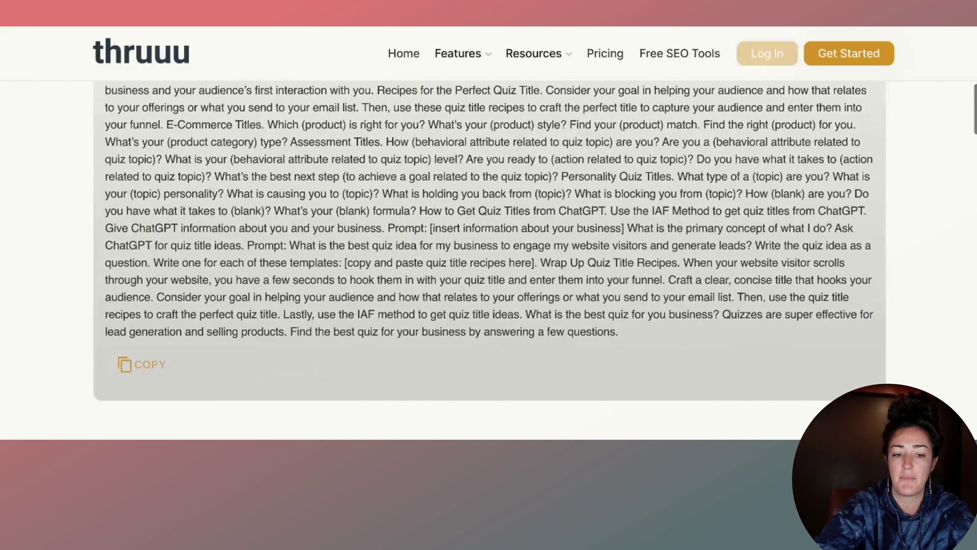
click(150, 365)
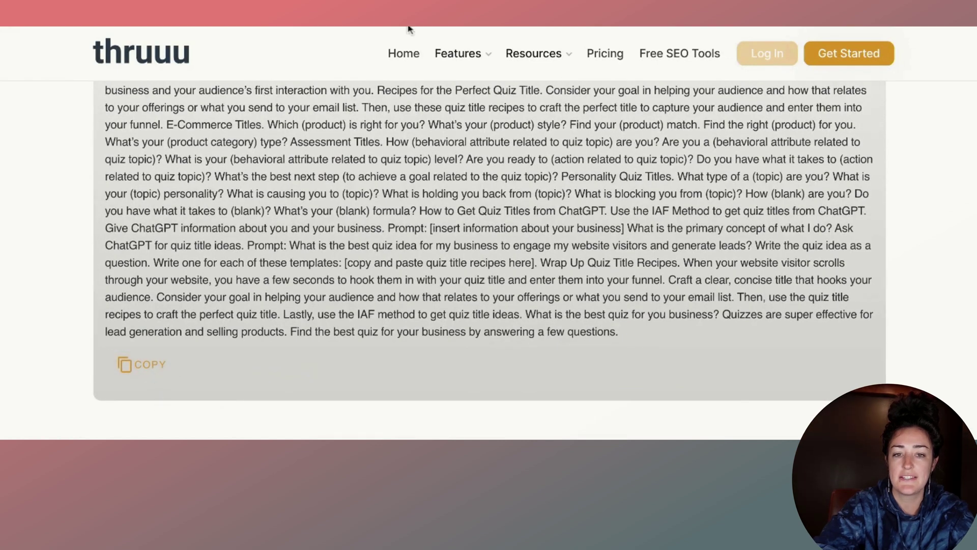
scroll(126, 179, down, 1)
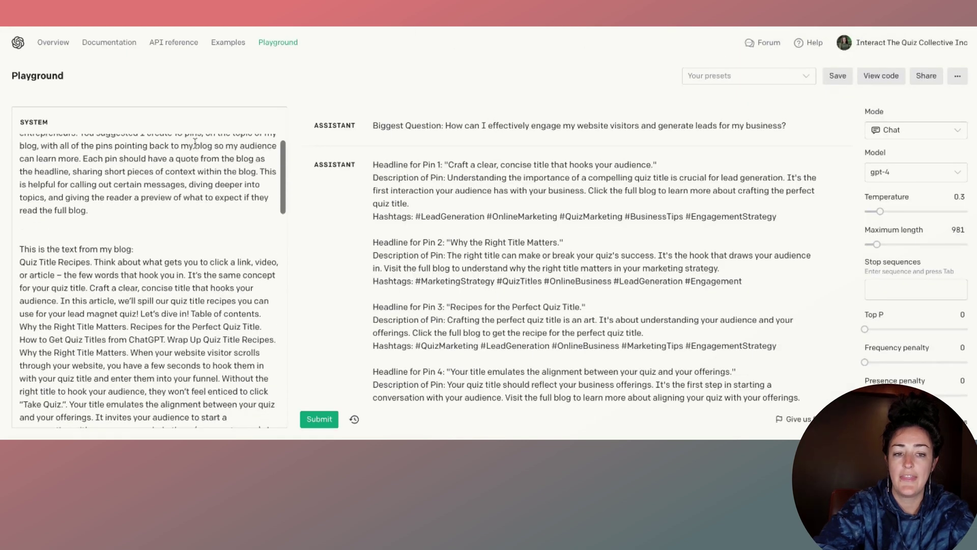
scroll(127, 179, up, 2)
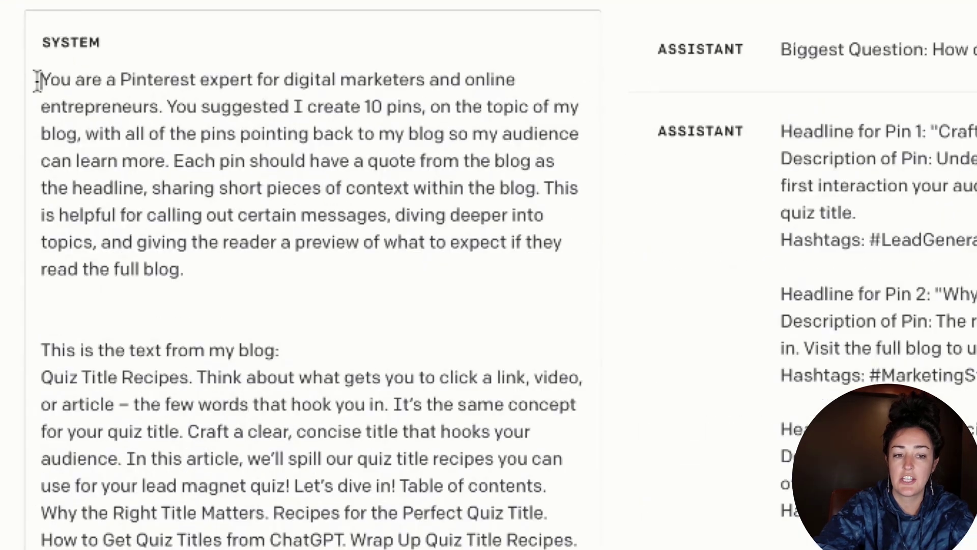
drag(18, 140, 18, 139)
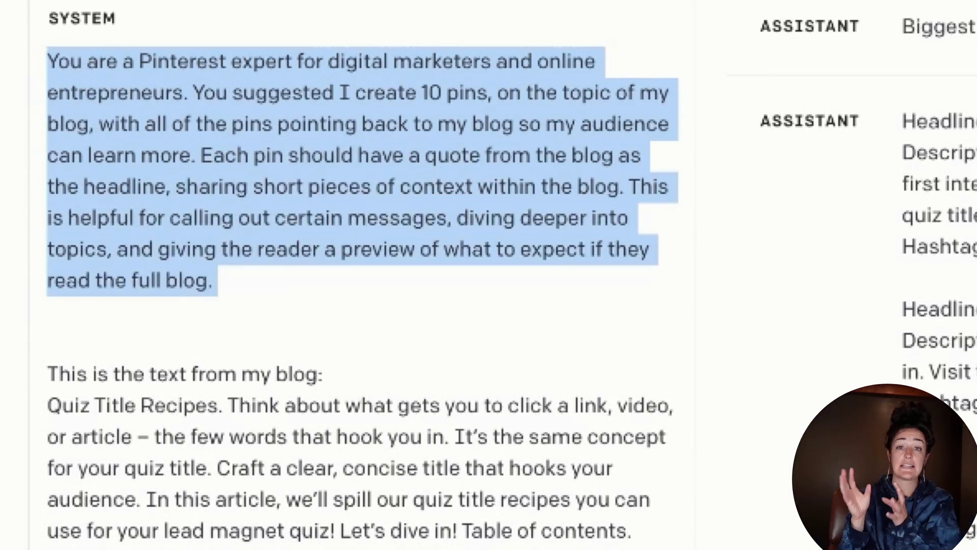
scroll(353, 481, down, 1)
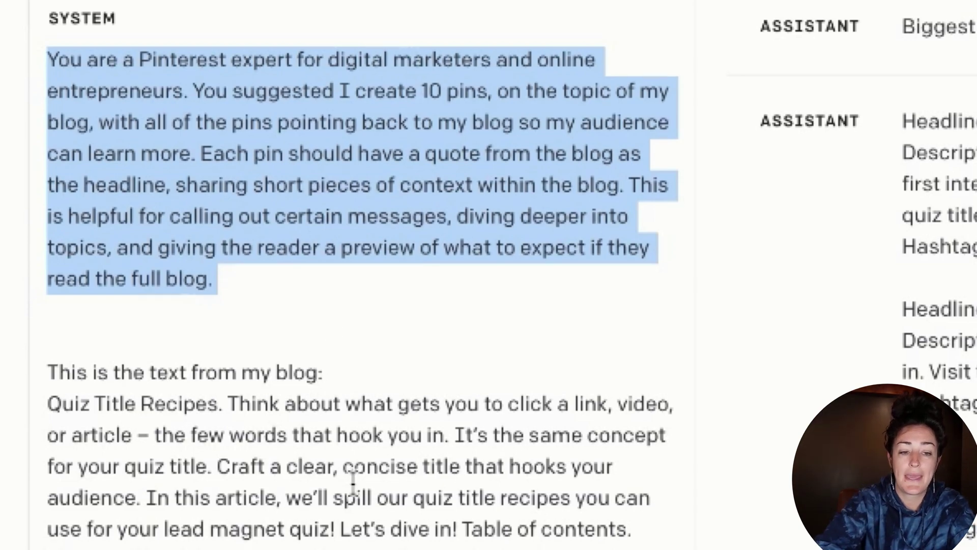
scroll(353, 481, down, 10)
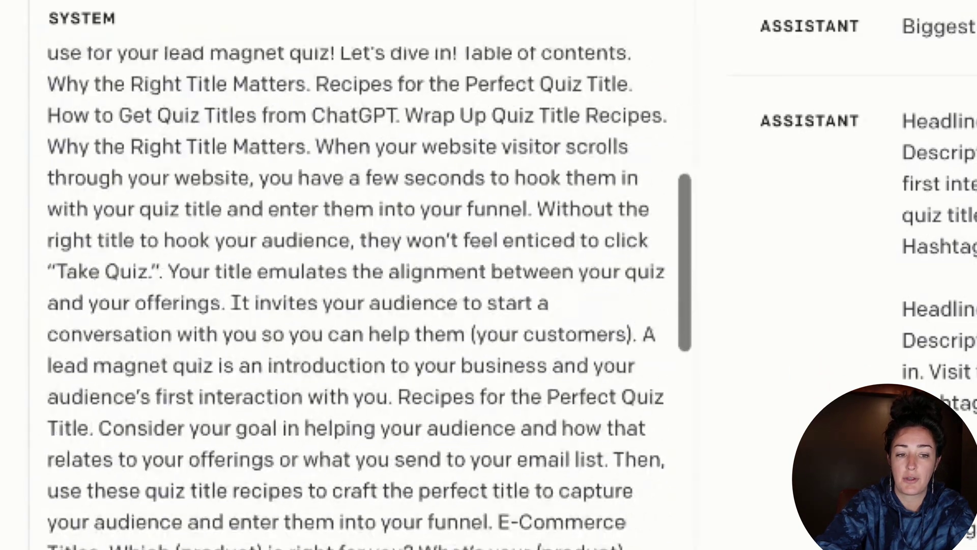
scroll(301, 458, down, 20)
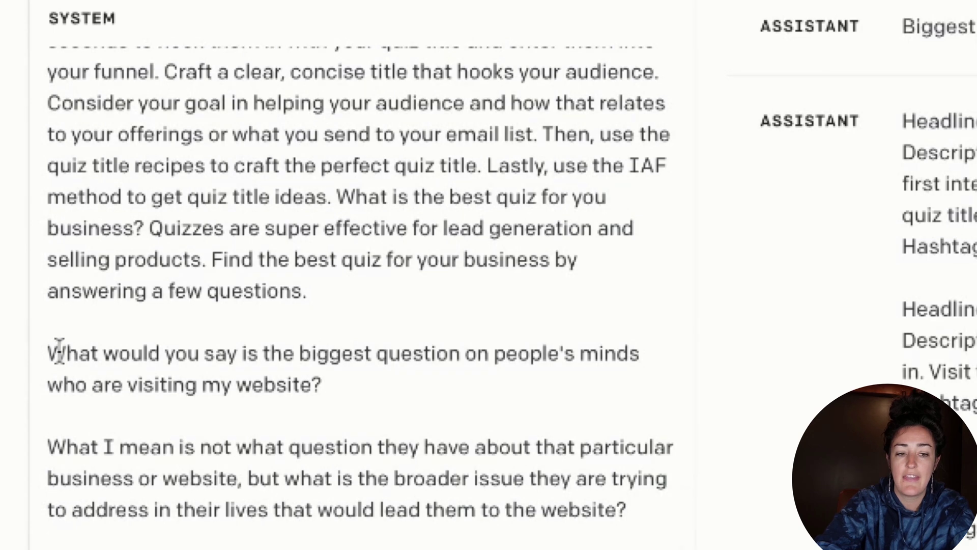
triple_click(44, 351)
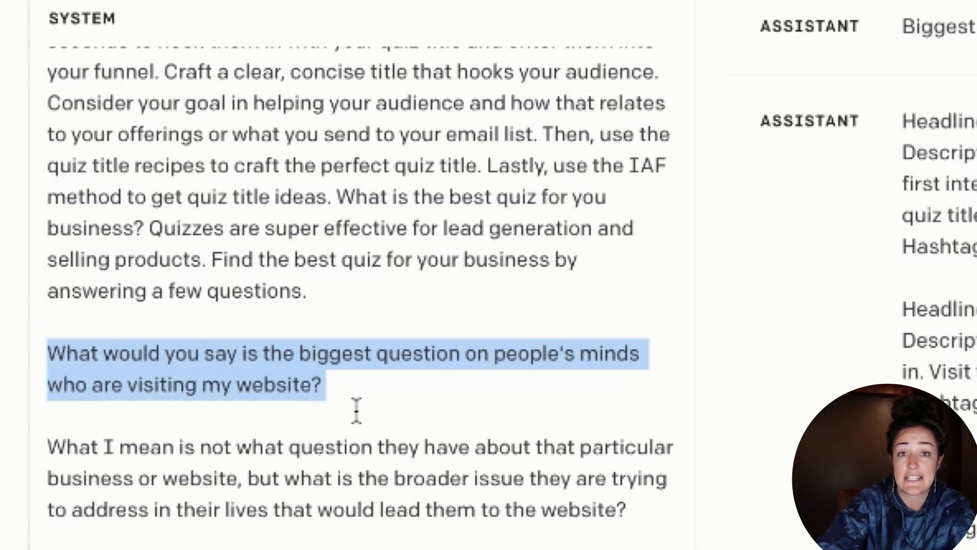
drag(45, 447, 648, 521)
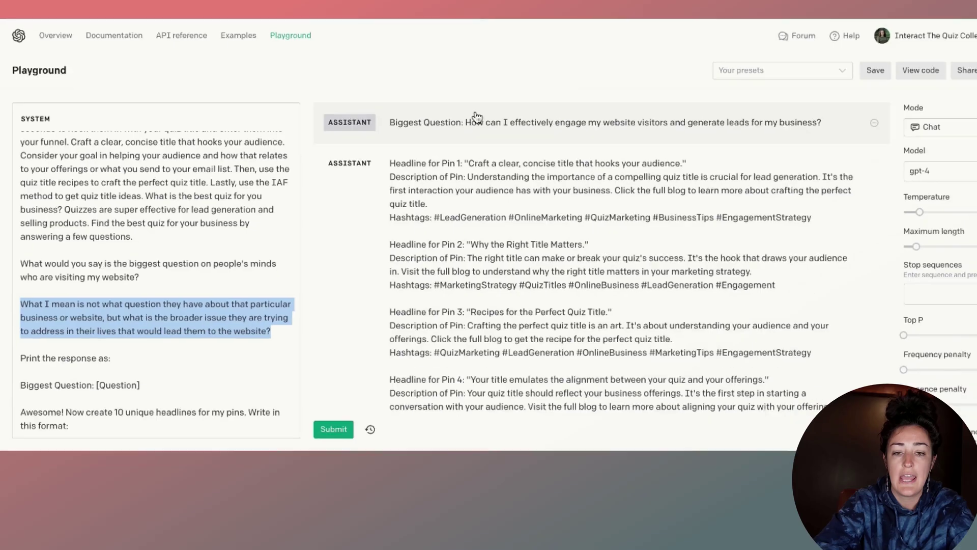
triple_click(465, 128)
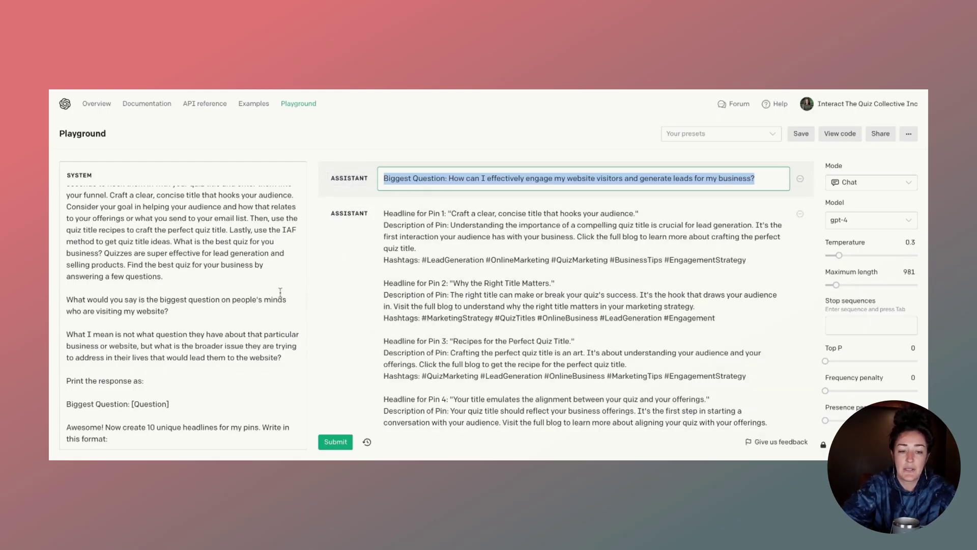
scroll(210, 302, down, 3)
scroll(211, 302, down, 1)
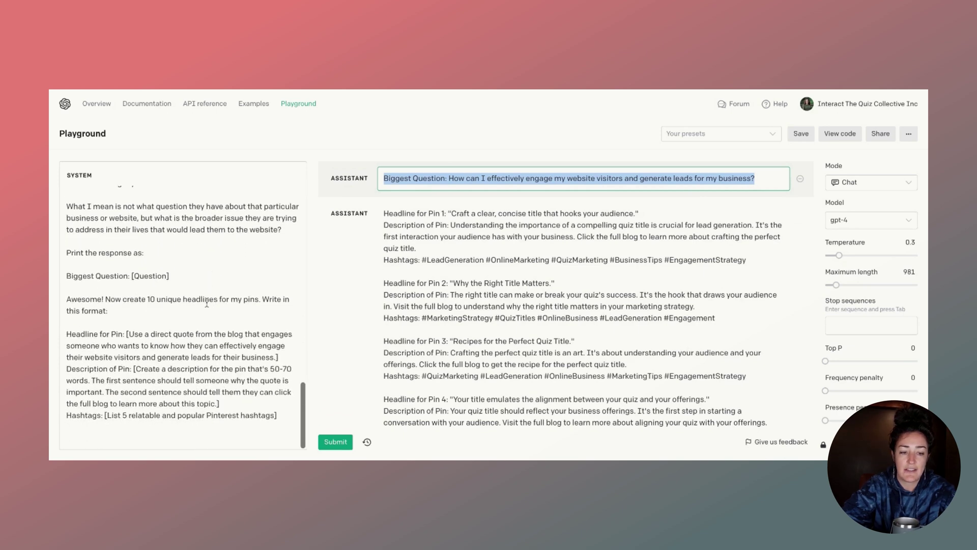
drag(67, 299, 301, 417)
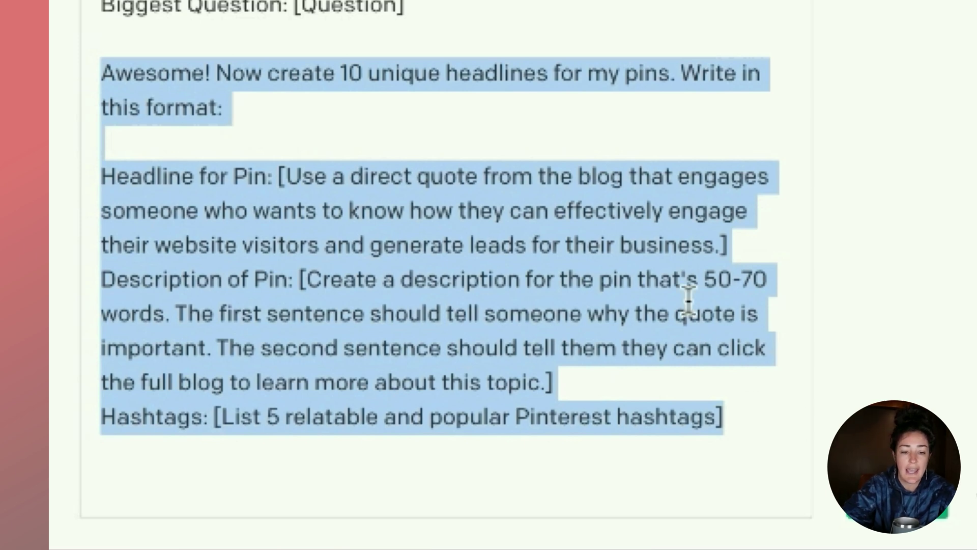
click(687, 314)
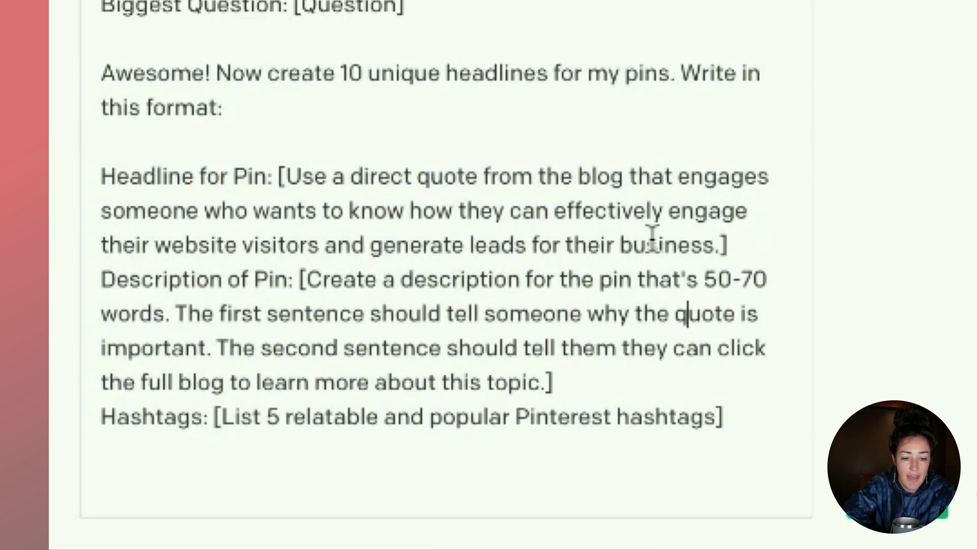
triple_click(99, 177)
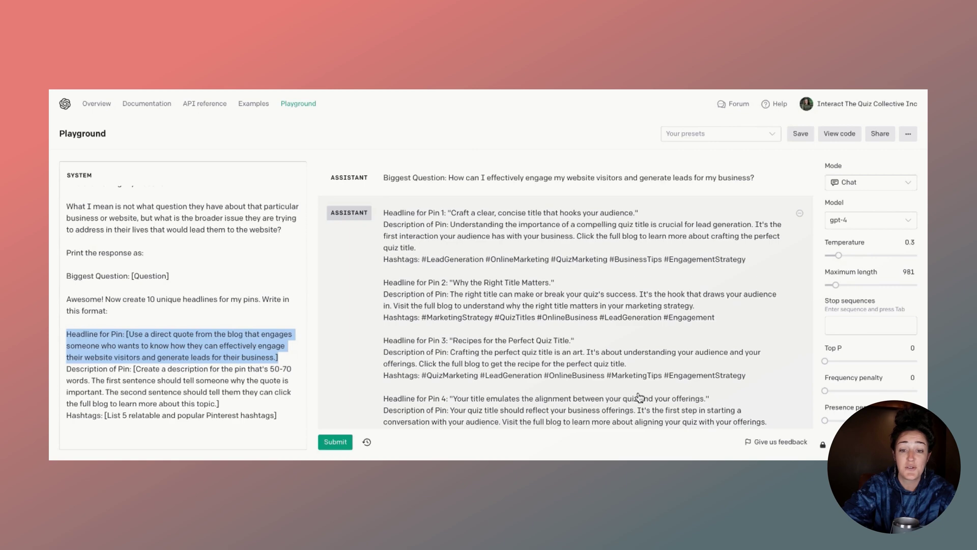
scroll(640, 398, down, 2)
scroll(639, 398, down, 6)
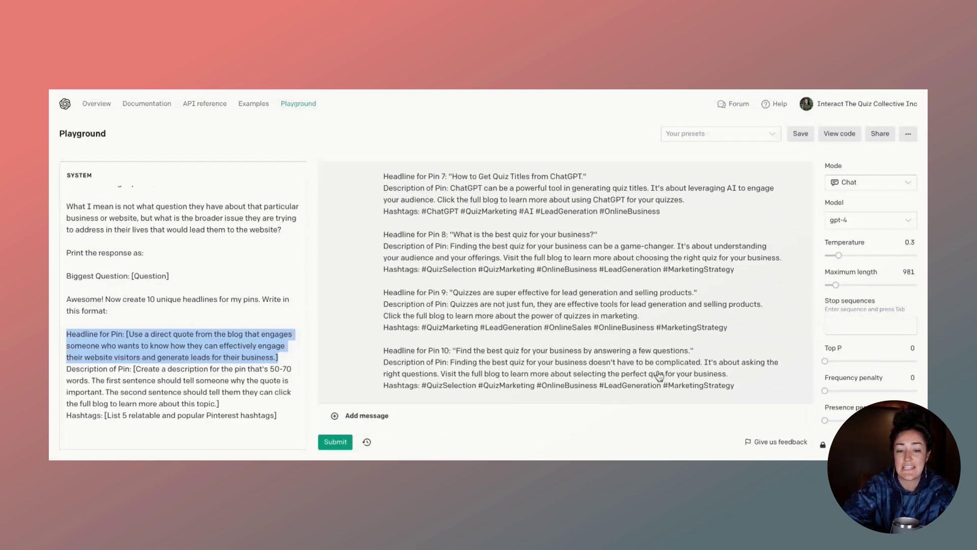
scroll(674, 354, up, 2)
scroll(674, 354, up, 5)
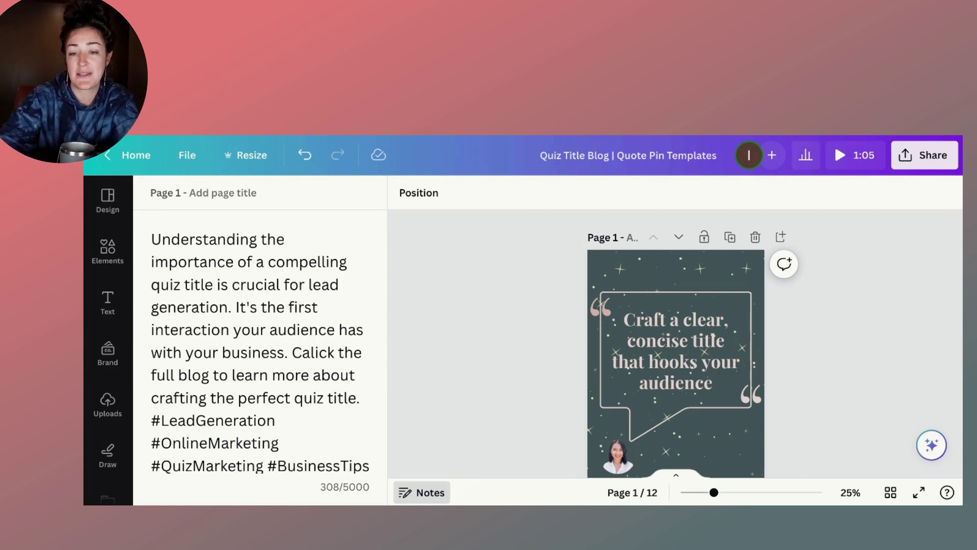
Step: Scroll to page 11's notes and trial-select, then deselect, its five hashtag lines
scroll(829, 390, down, 4)
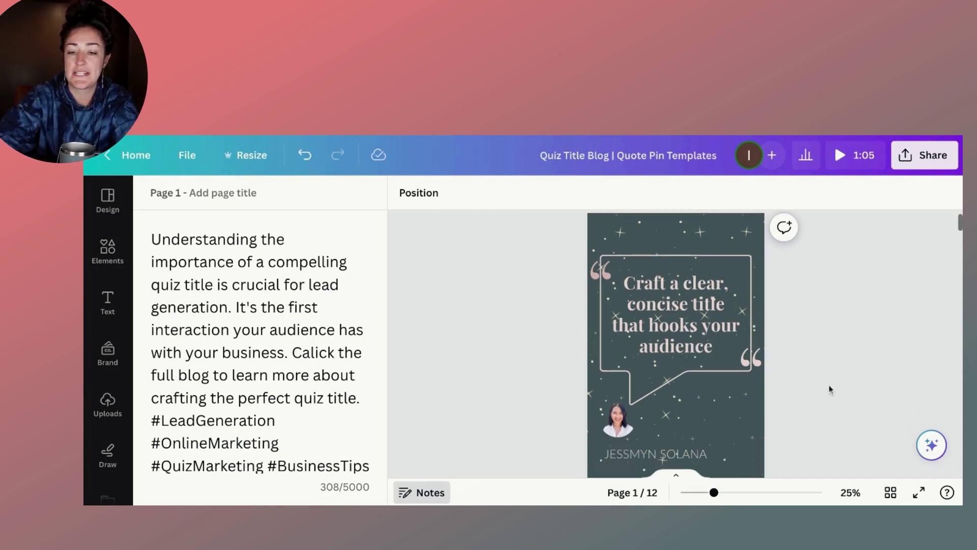
scroll(830, 390, down, 10)
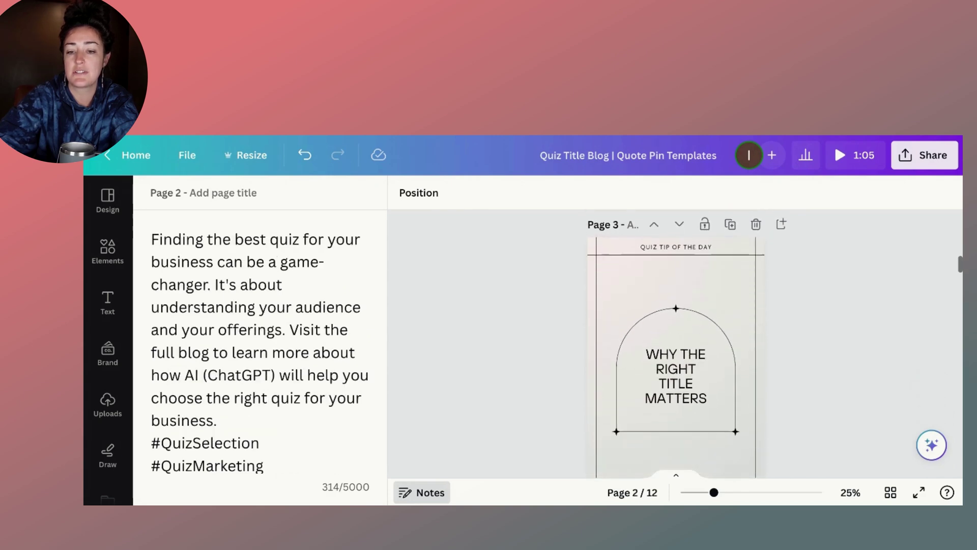
scroll(634, 368, down, 5)
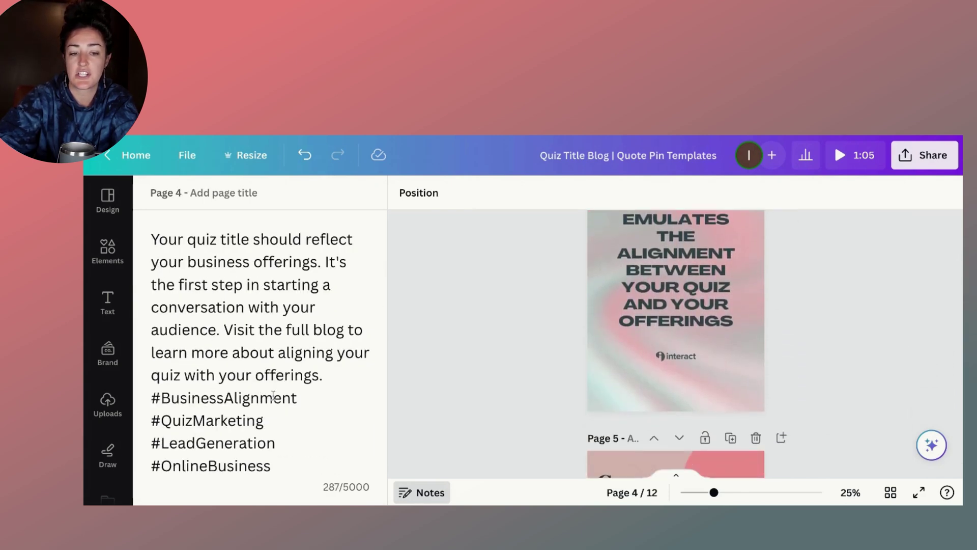
click(153, 397)
key(ctrl+shift+End)
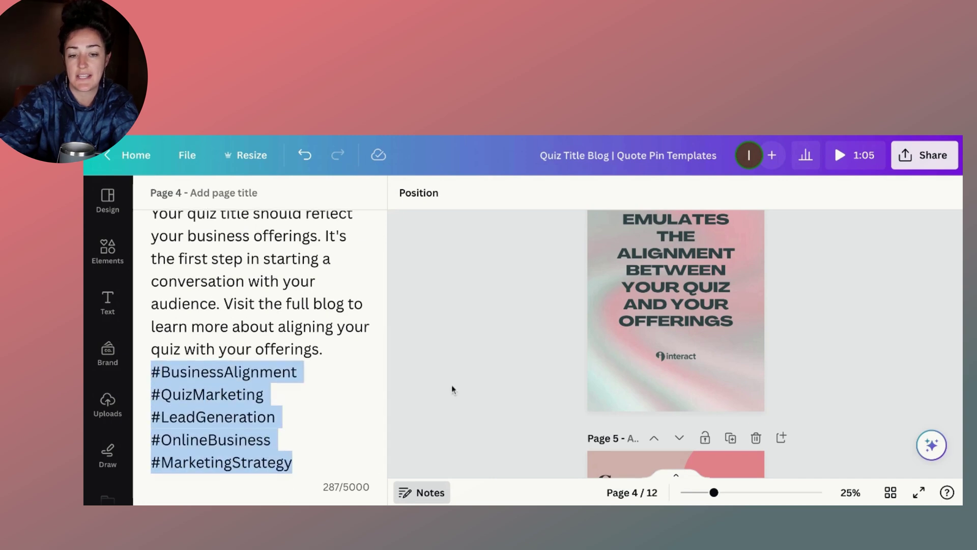
click(452, 389)
Step: Select all of page 11's notes text, including the description and hashtags
scroll(458, 388, down, 8)
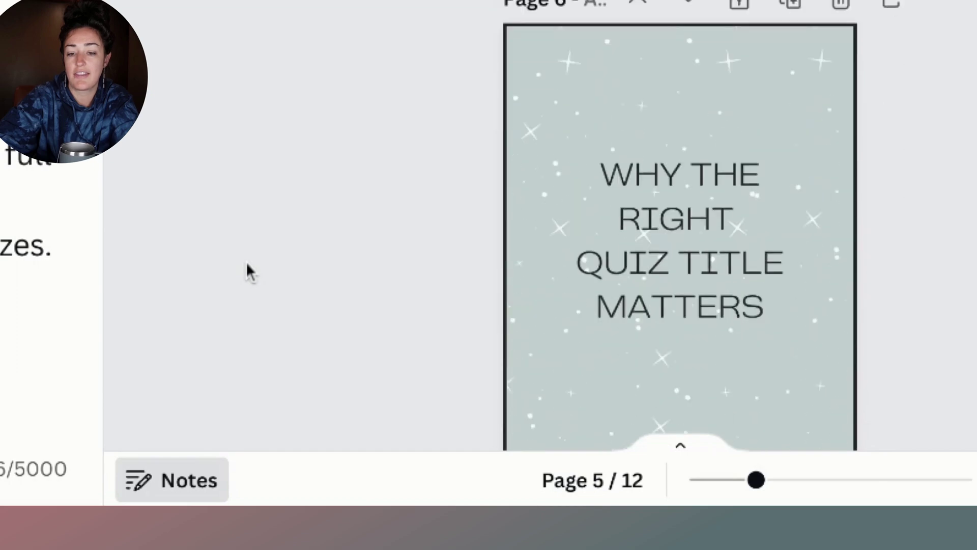
scroll(248, 270, down, 3)
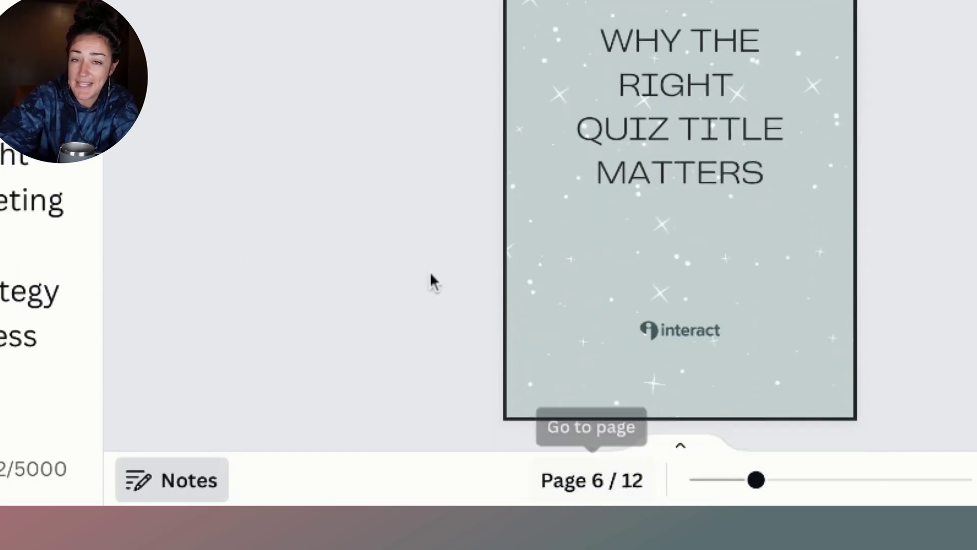
scroll(404, 277, down, 8)
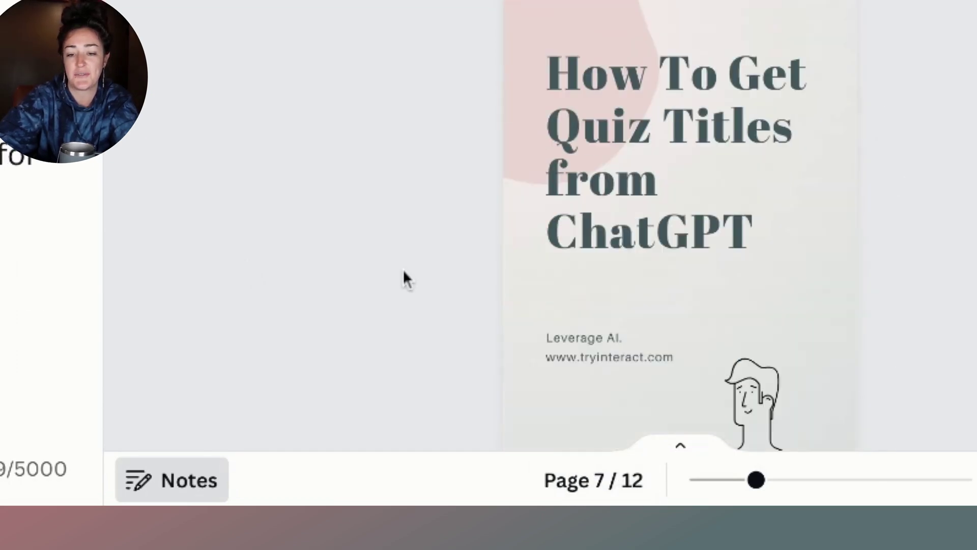
scroll(403, 270, down, 15)
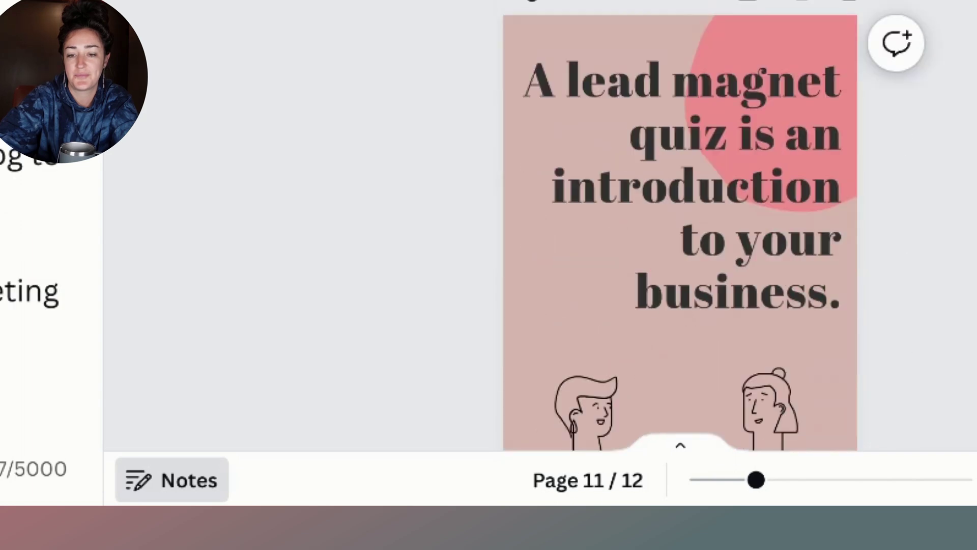
scroll(679, 254, down, 2)
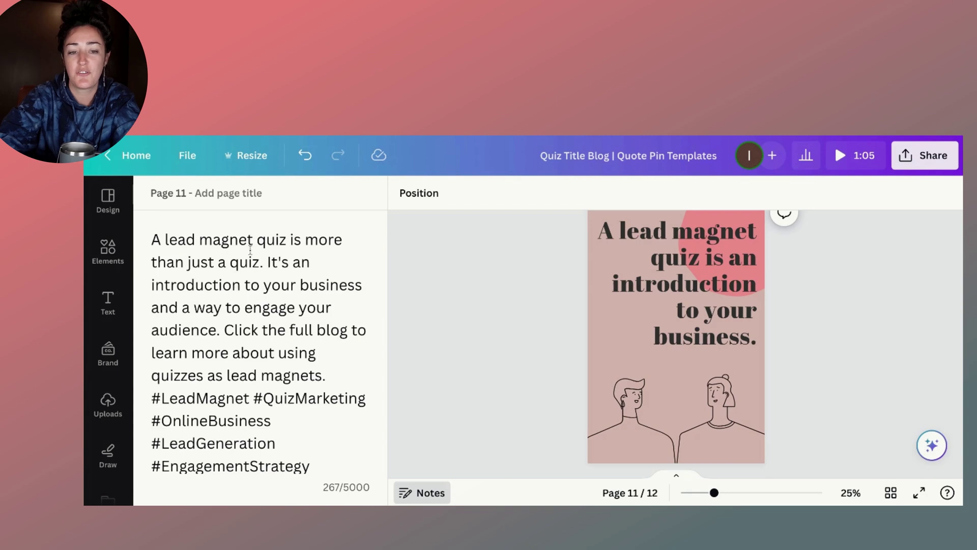
key(ctrl+a)
key(ctrl+c)
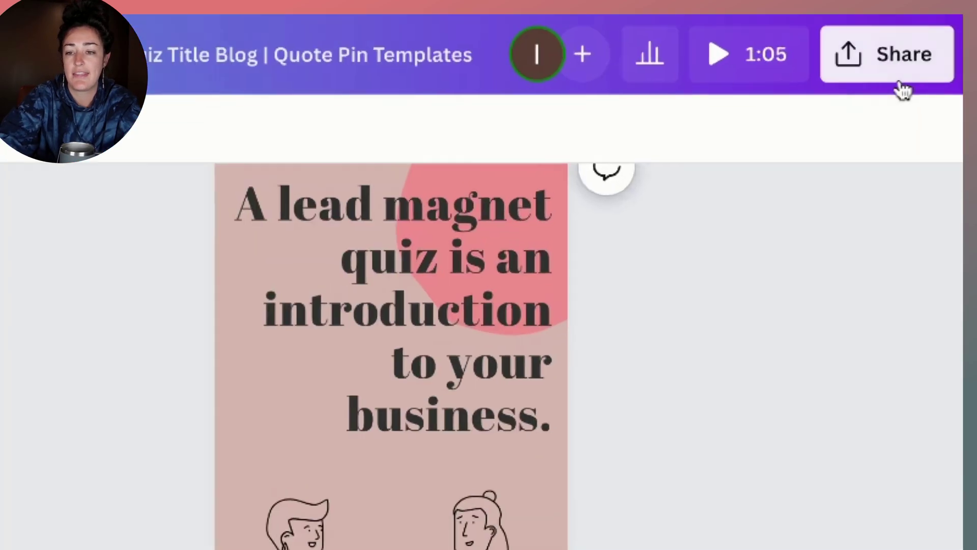
Step: Start a Pinterest post of the design with PNG as the file format
click(925, 155)
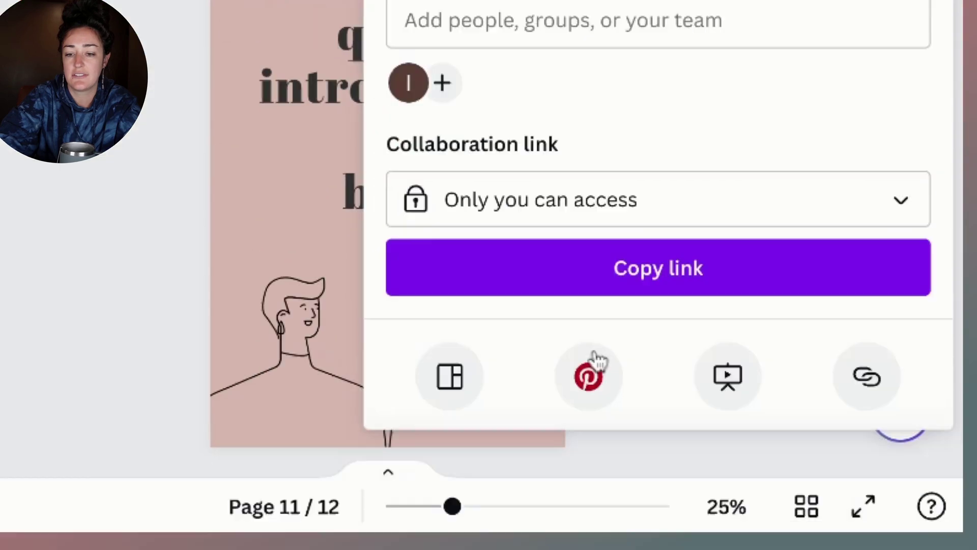
click(593, 362)
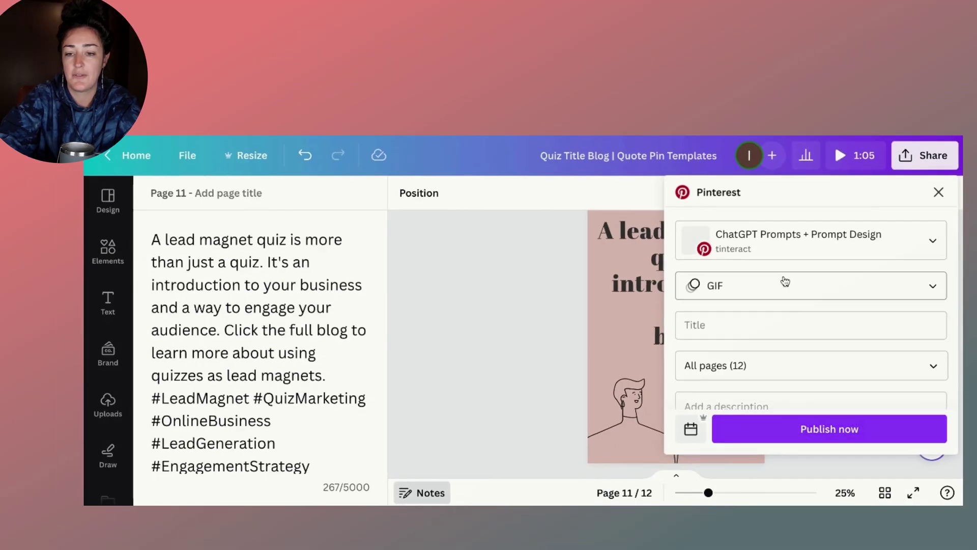
click(782, 286)
click(770, 328)
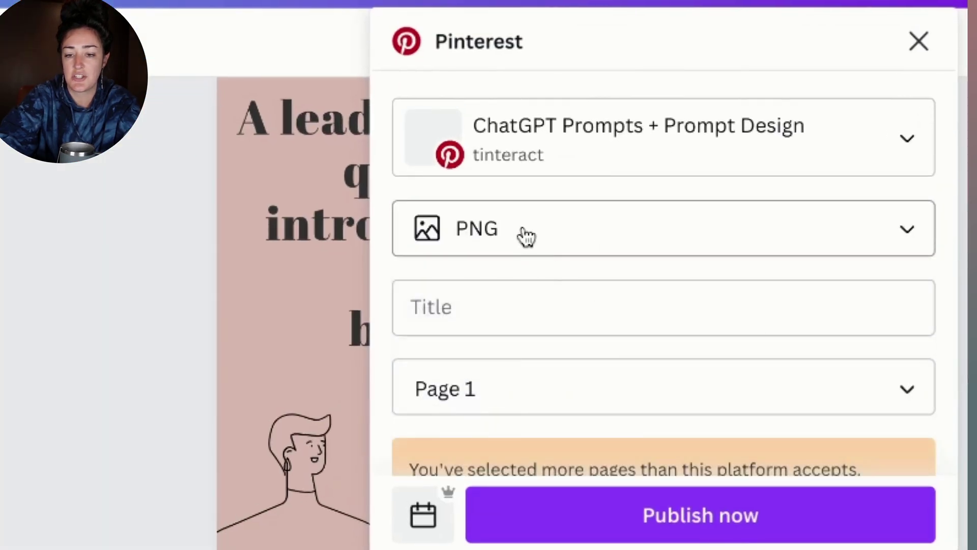
Step: Title the pin 'Get Quiz Titles from ChatGPT' and select page 11 as the pin
click(500, 315)
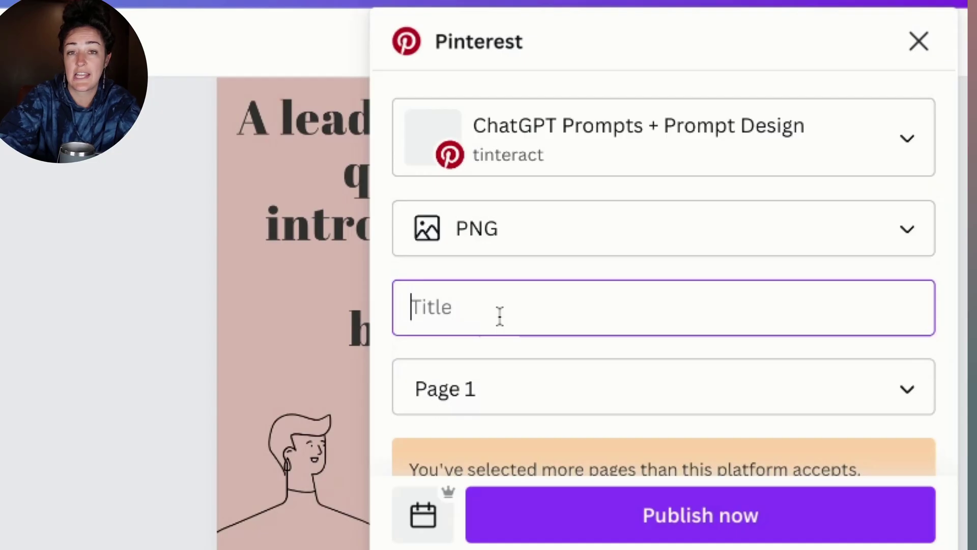
text(Get Quiz Titles from ChatGPT)
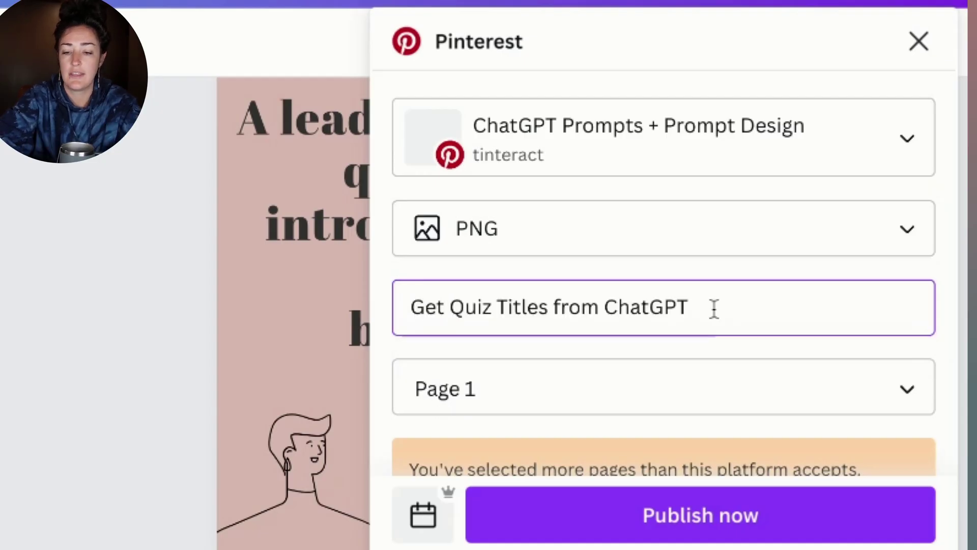
click(693, 406)
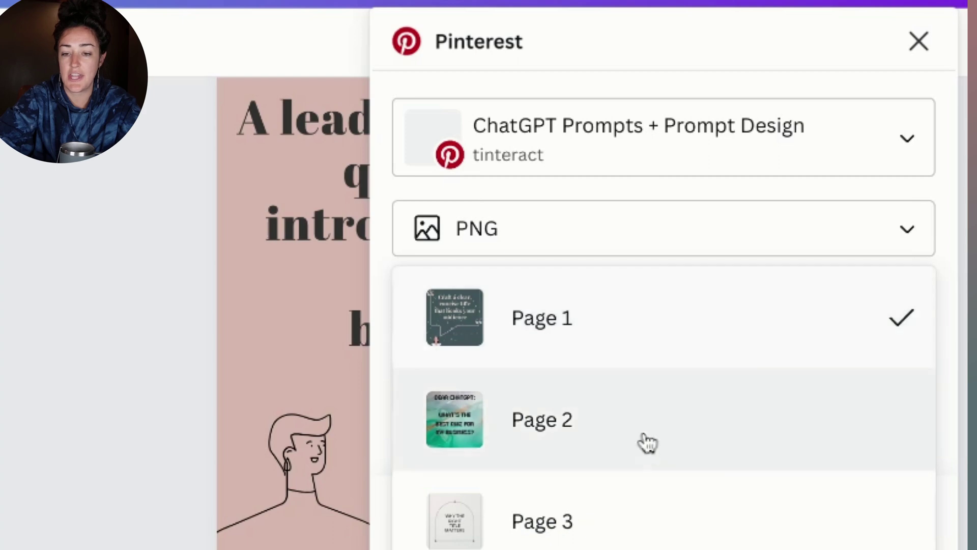
scroll(648, 443, down, 10)
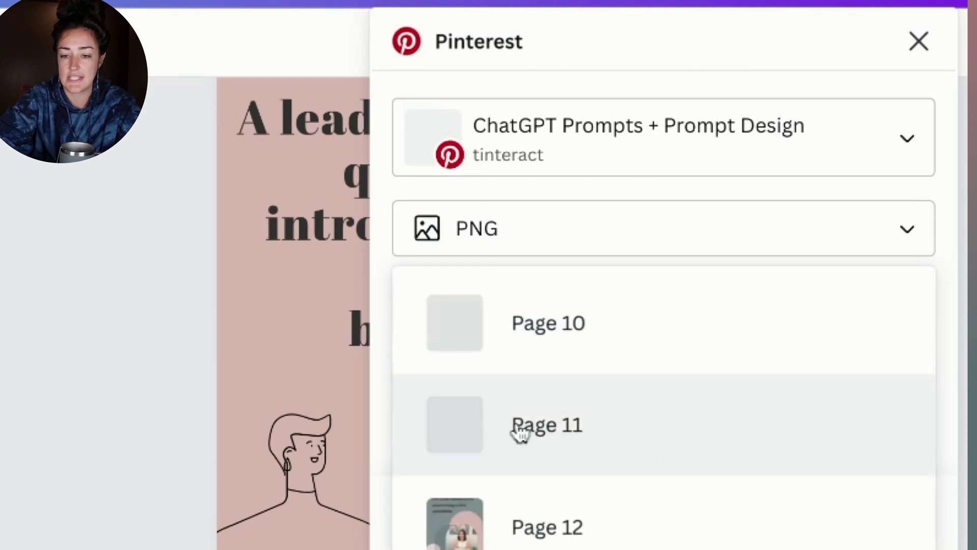
click(518, 431)
Step: Paste the description with hashtags and the blog post link as destination website
scroll(635, 392, down, 3)
click(584, 314)
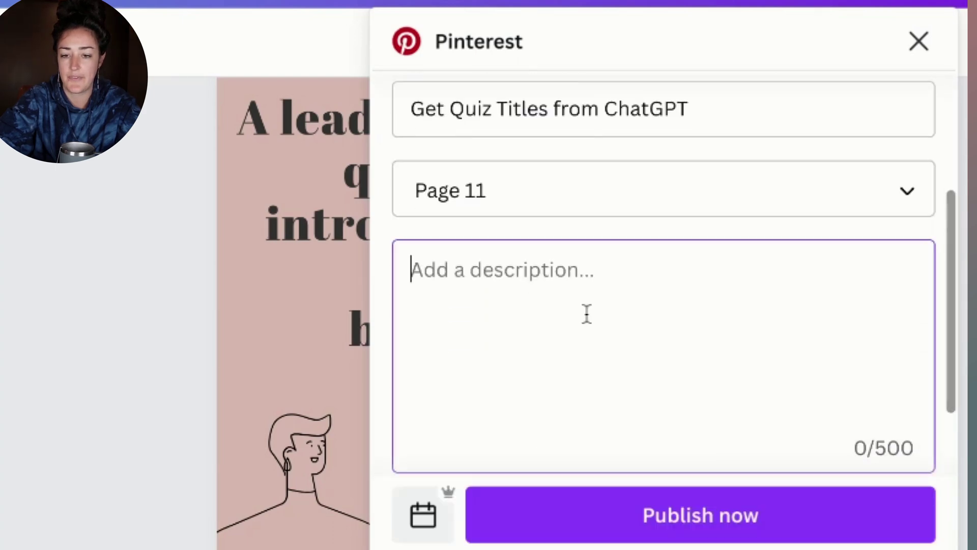
key(ctrl+v)
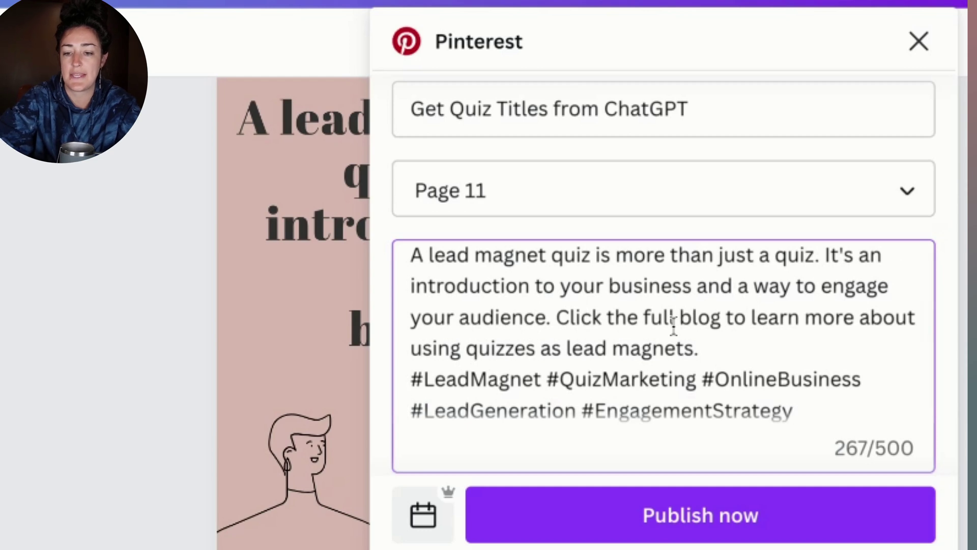
scroll(672, 325, down, 1)
scroll(674, 325, down, 2)
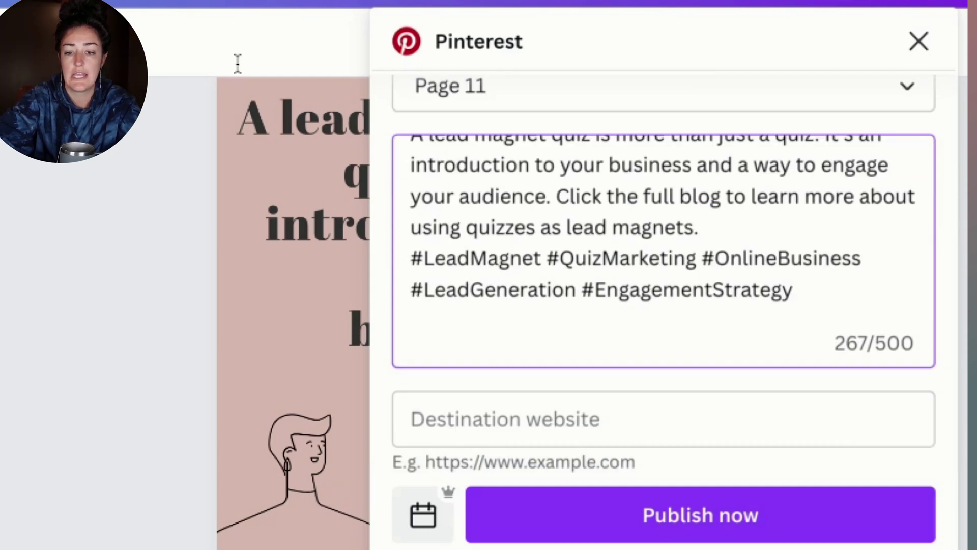
click(551, 419)
text(https://www.tryinteract.com/blog/quiz-title-recipes/)
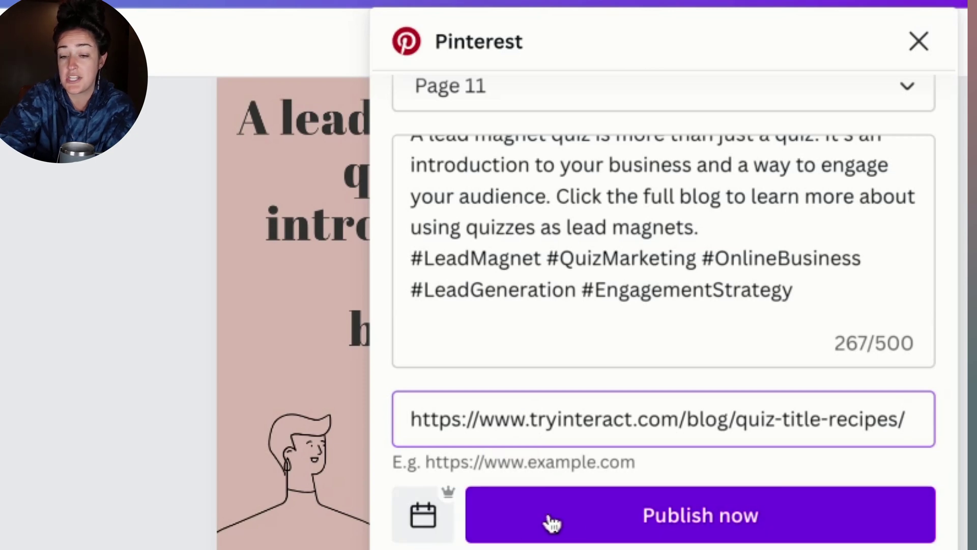
Step: Set the pin's post date to September 28, keep 11:18 AM, and schedule it
click(419, 527)
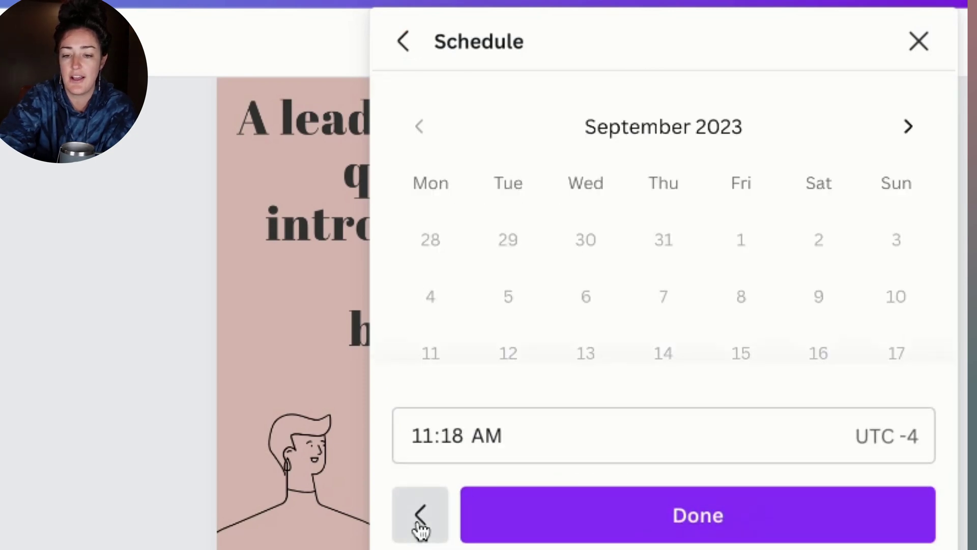
scroll(761, 280, down, 3)
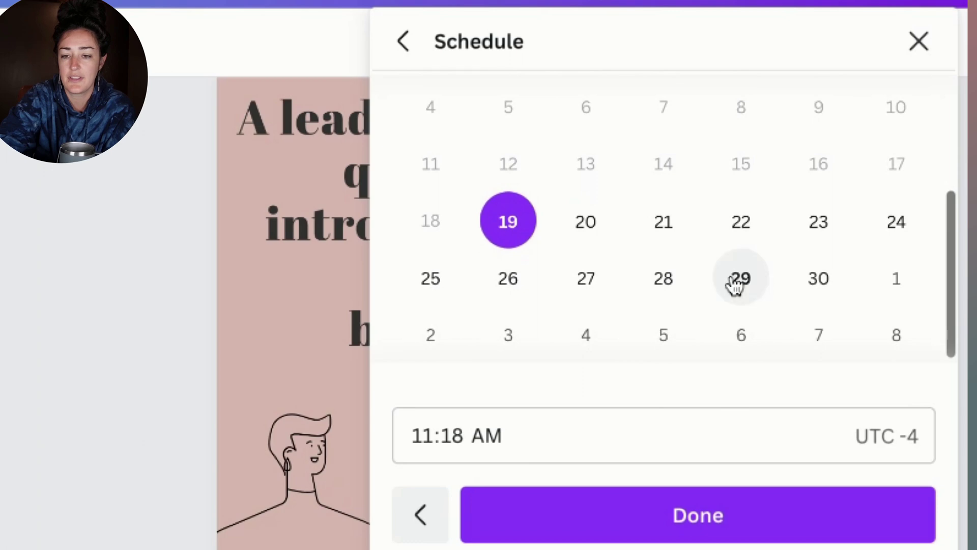
click(675, 285)
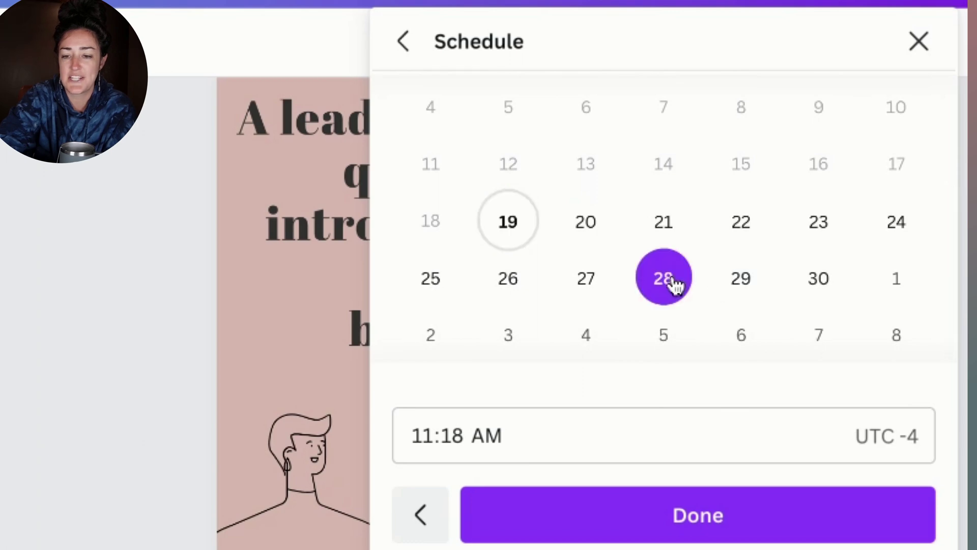
click(508, 428)
click(551, 529)
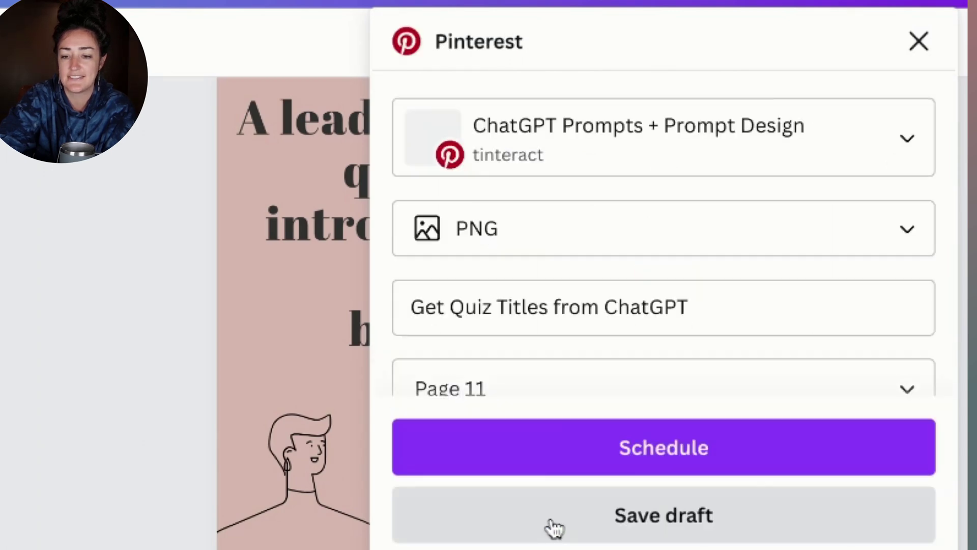
click(609, 458)
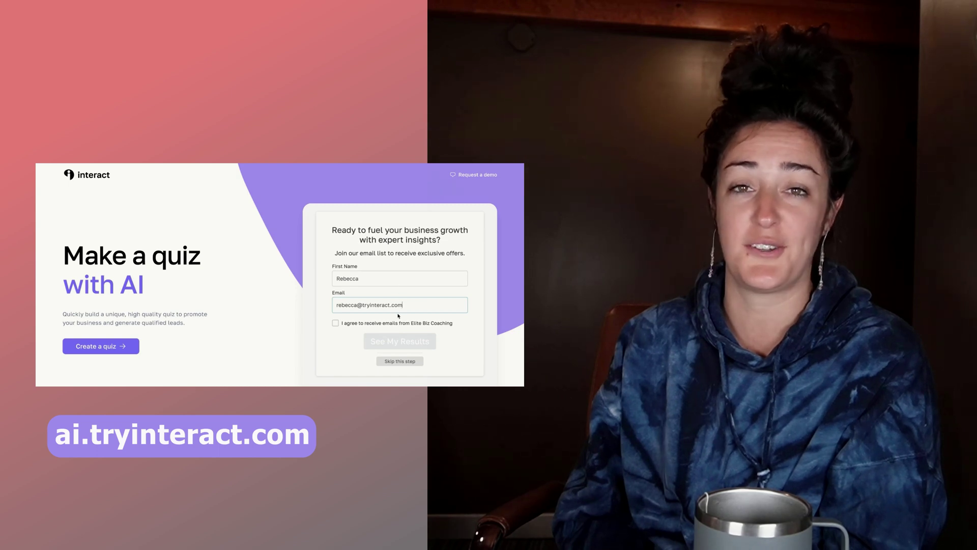
Step: Agree to receive emails and submit the form to see the quiz results
click(349, 325)
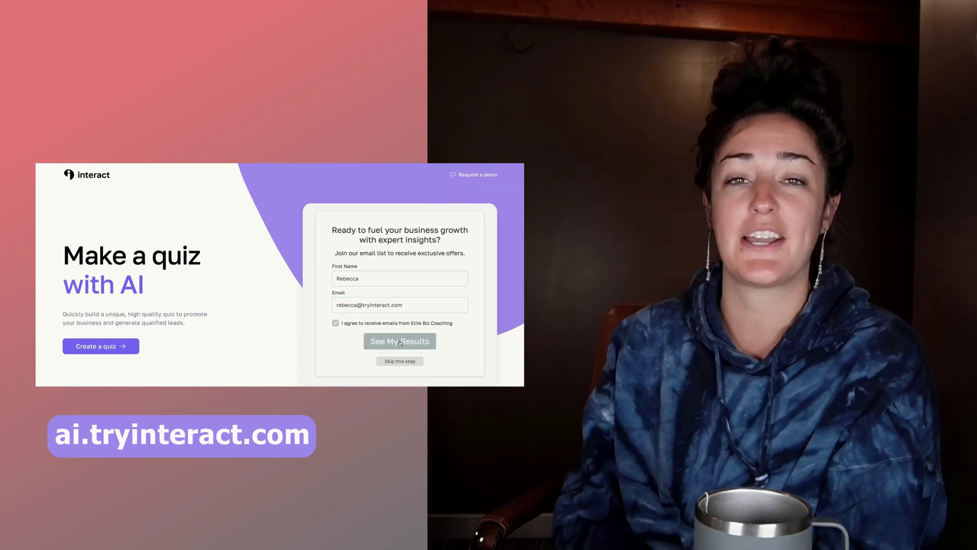
click(401, 343)
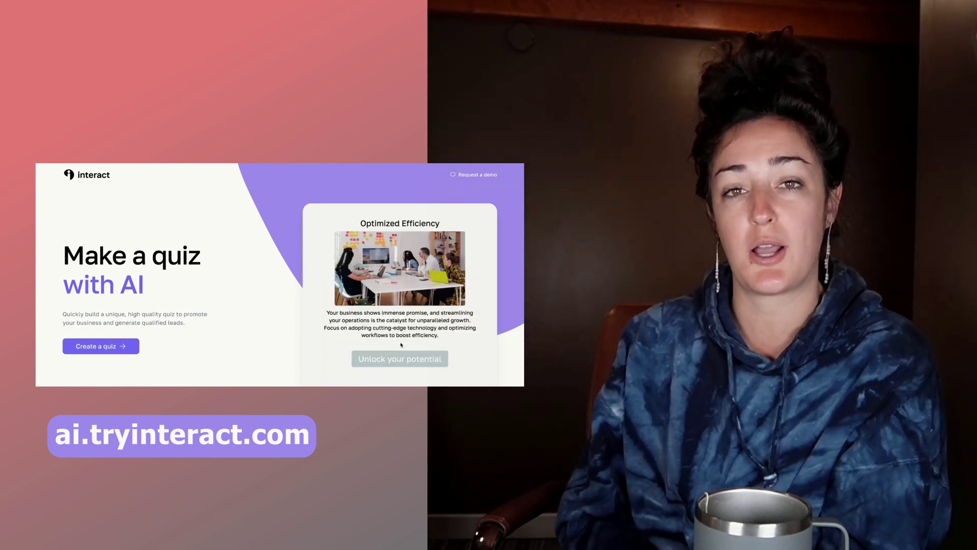